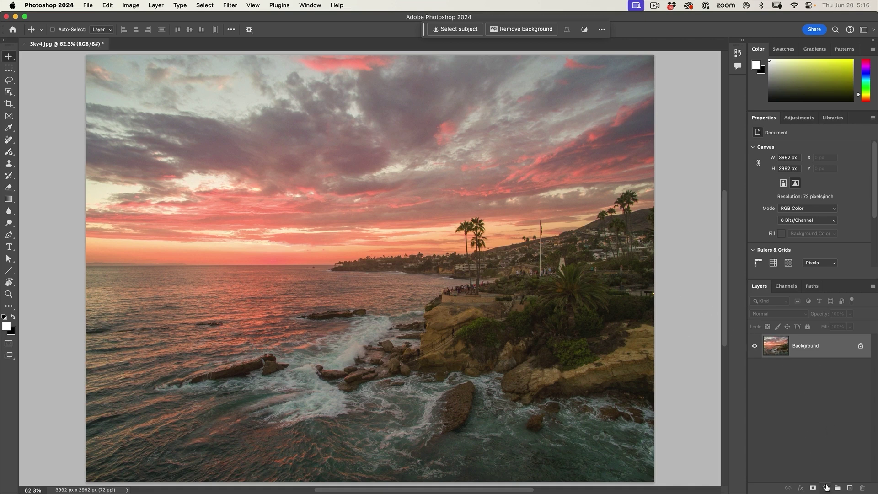
# Step: Add a Curves adjustment layer: raise the upper curve point and pull a lower point down for darker shadows
pyautogui.click(825, 487)
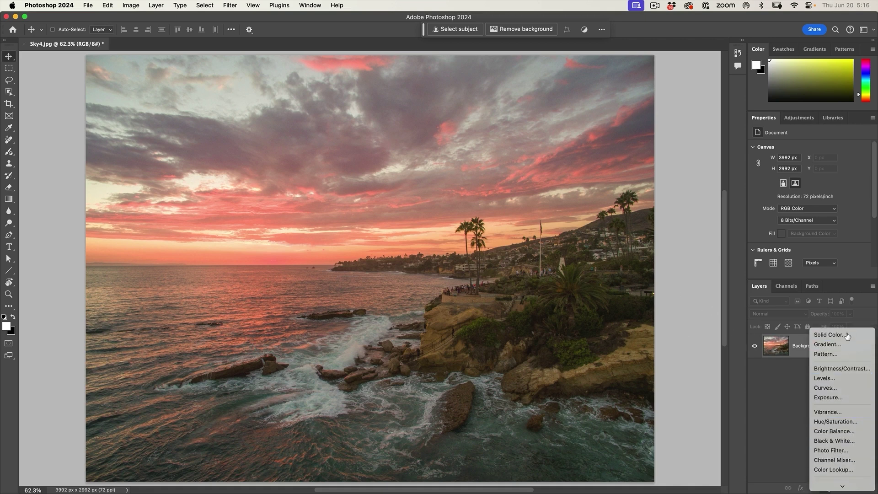
pyautogui.click(833, 390)
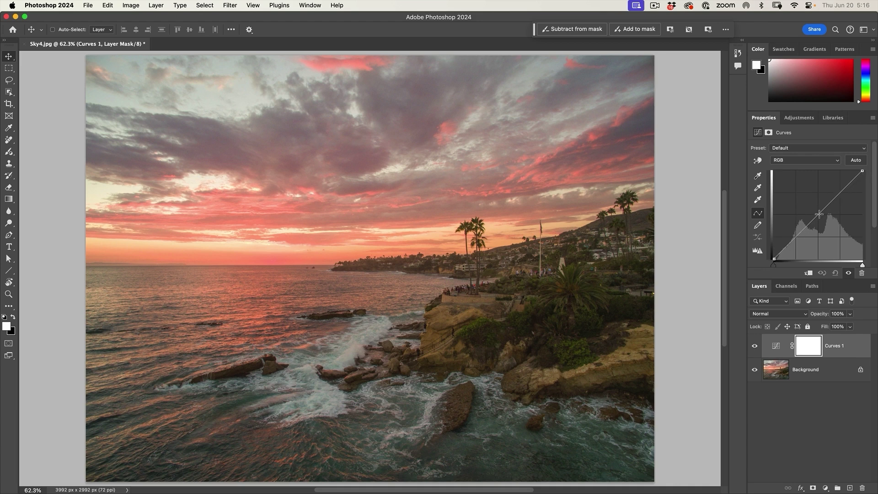
pyautogui.moveTo(818, 214); pyautogui.dragTo(825, 191)
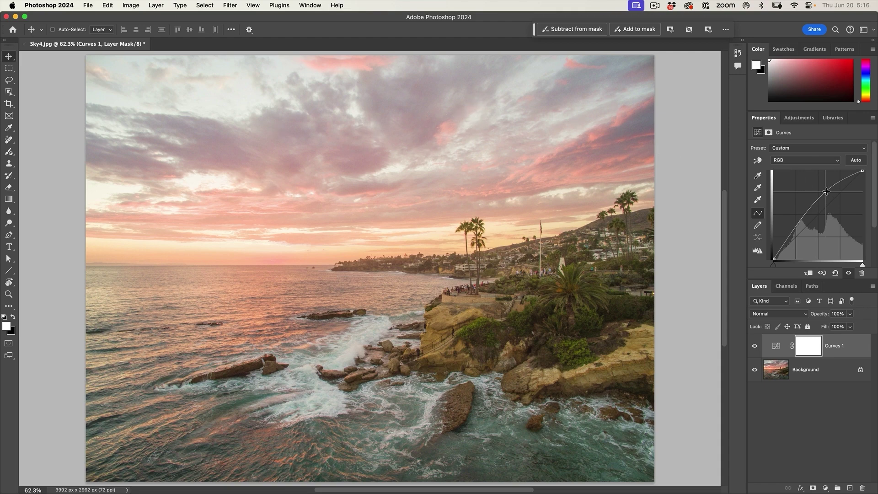
pyautogui.moveTo(825, 192); pyautogui.dragTo(827, 188)
pyautogui.click(800, 219)
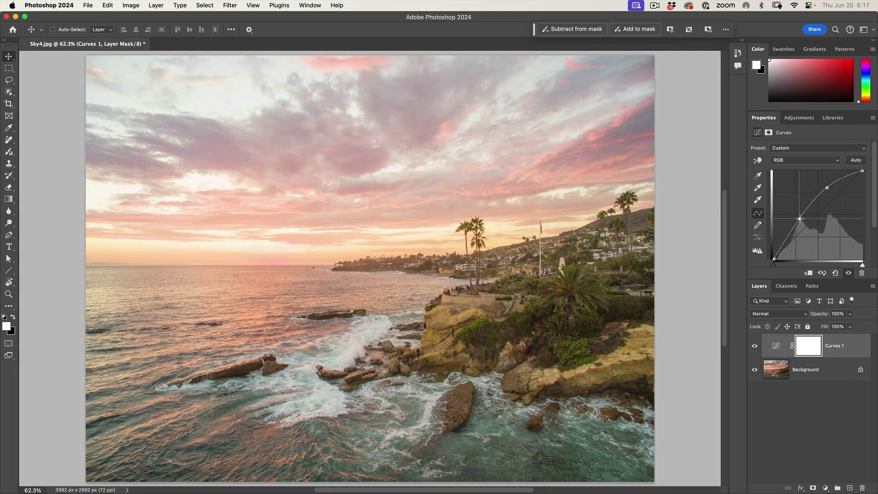
pyautogui.moveTo(799, 218); pyautogui.dragTo(802, 221)
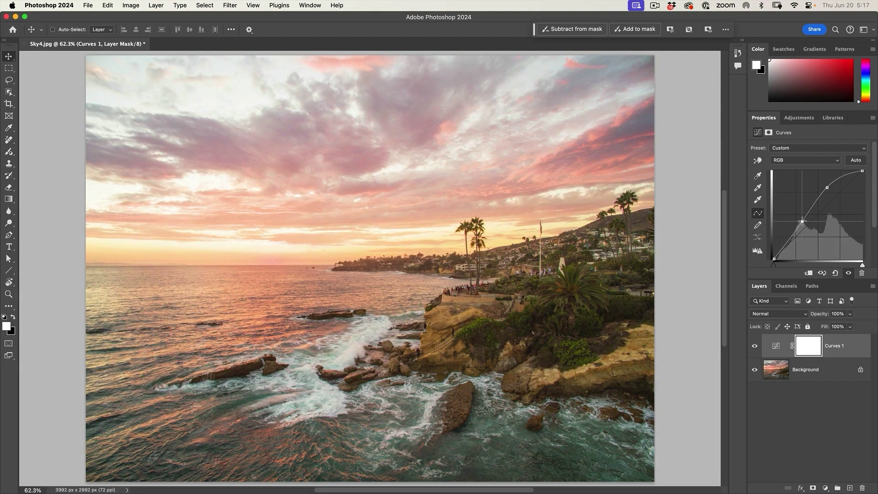
# Step: Add a Vibrance adjustment layer with Vibrance raised to +37
pyautogui.click(825, 488)
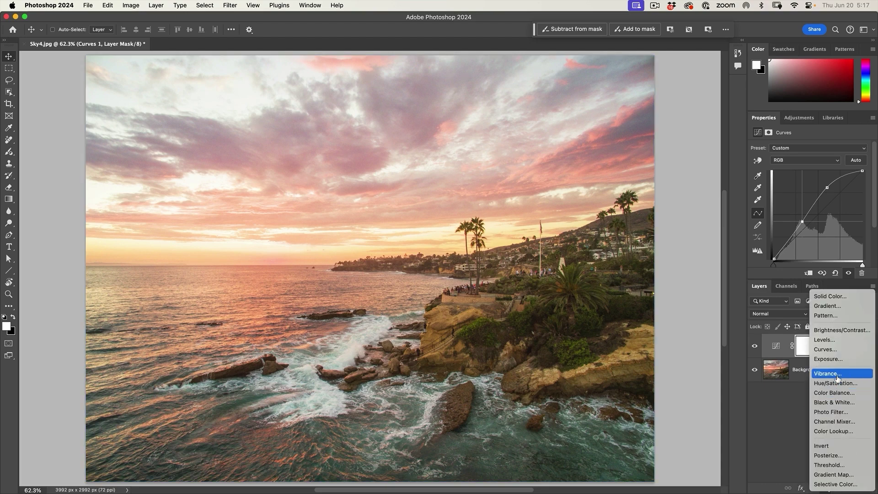
pyautogui.click(837, 374)
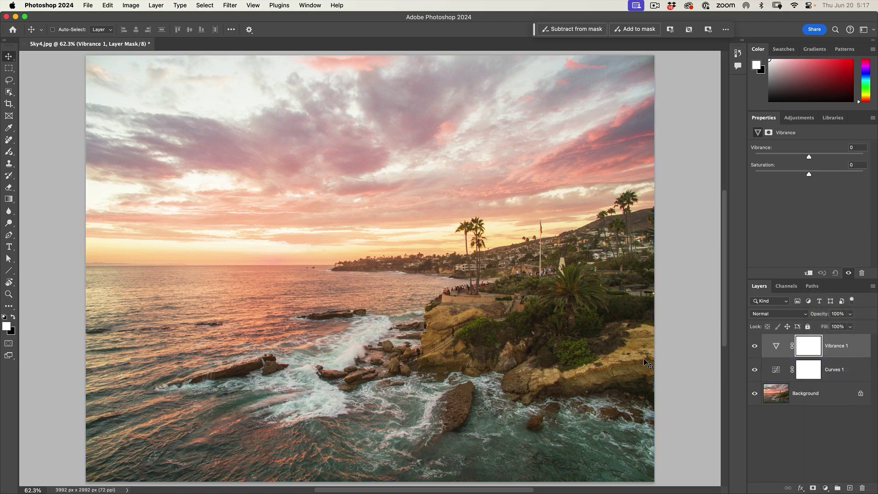
pyautogui.moveTo(809, 158); pyautogui.dragTo(830, 165)
# Step: Add a Levels adjustment layer with input levels 12, 1.12 and 243
pyautogui.click(825, 488)
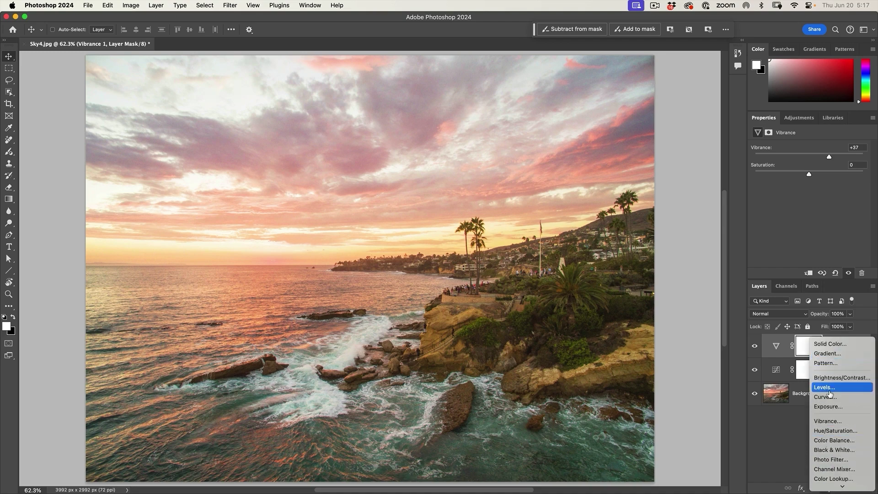
pyautogui.click(829, 389)
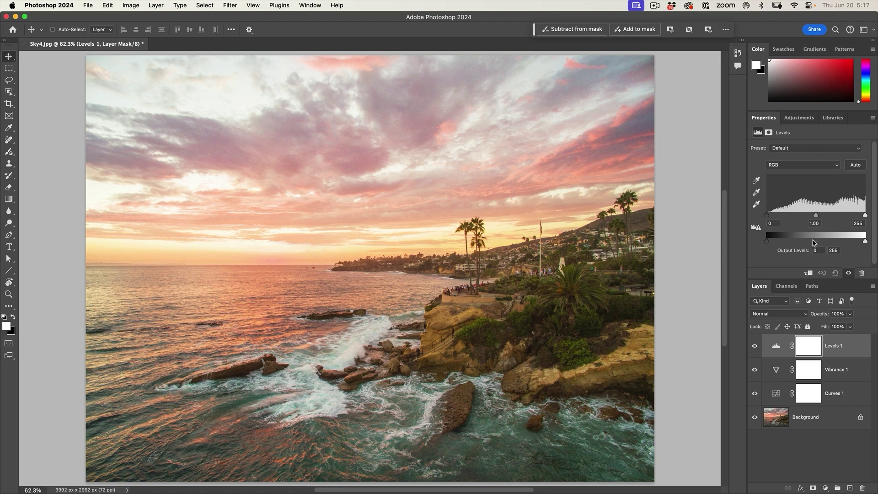
pyautogui.moveTo(815, 217); pyautogui.dragTo(812, 216)
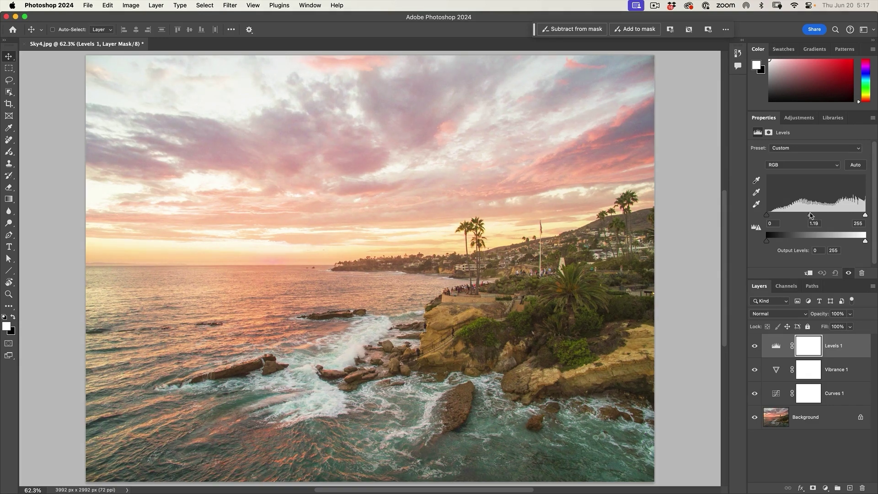
pyautogui.moveTo(768, 216); pyautogui.dragTo(772, 215)
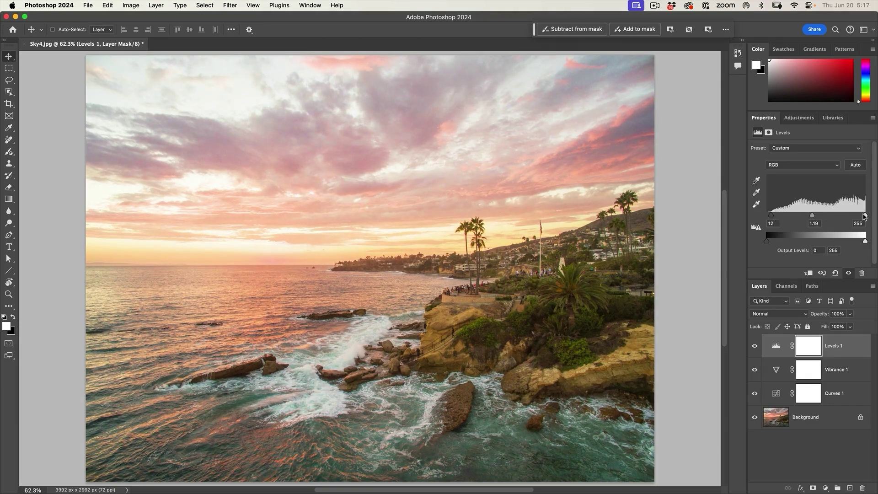
pyautogui.moveTo(865, 217); pyautogui.dragTo(860, 218)
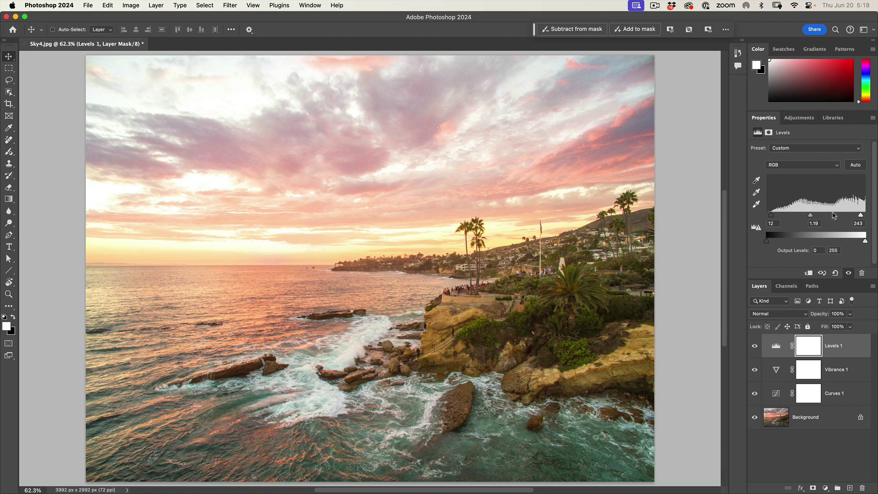
pyautogui.moveTo(811, 216); pyautogui.dragTo(812, 217)
# Step: Hide and reshow Levels 1, Vibrance 1 and Curves 1 to compare before and after
pyautogui.click(752, 347)
pyautogui.moveTo(754, 369); pyautogui.dragTo(754, 393)
pyautogui.moveTo(754, 346); pyautogui.dragTo(754, 393)
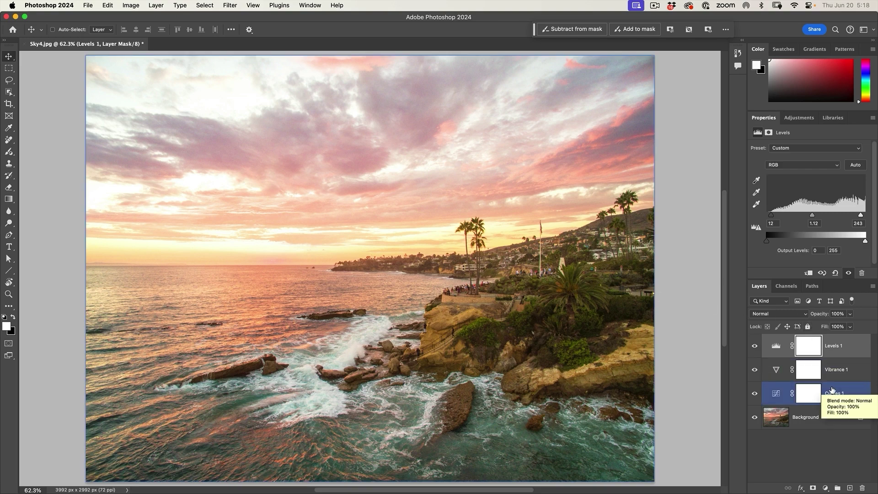
# Step: Select Levels 1, Vibrance 1 and Curves 1, group them into Group 1, and hide the group
pyautogui.press('super+2')
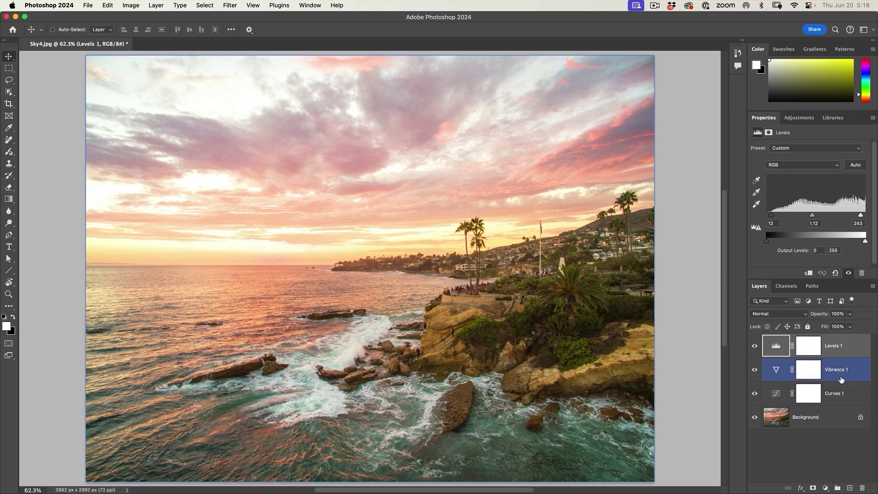
pyautogui.press('alt+super+a')
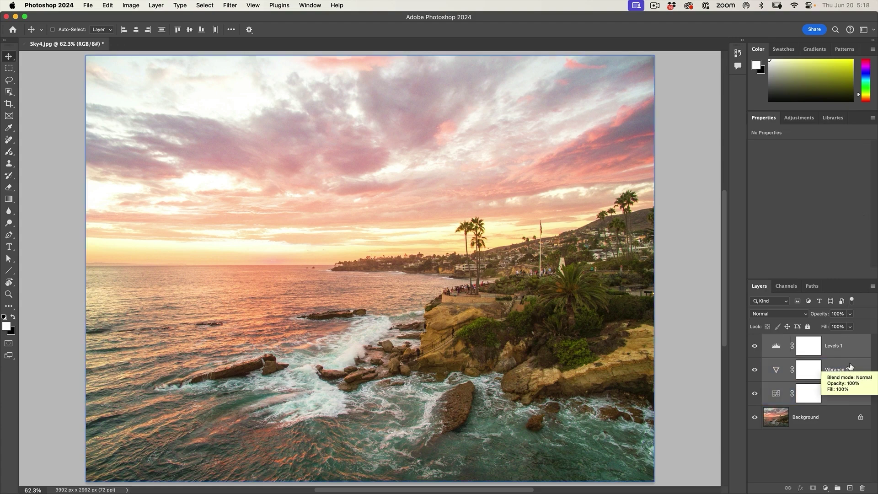
pyautogui.press('super')
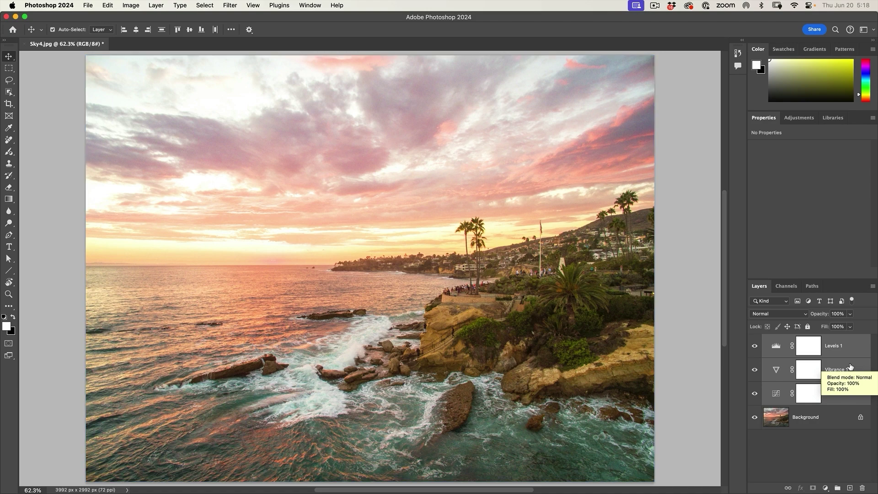
pyautogui.press('super+g')
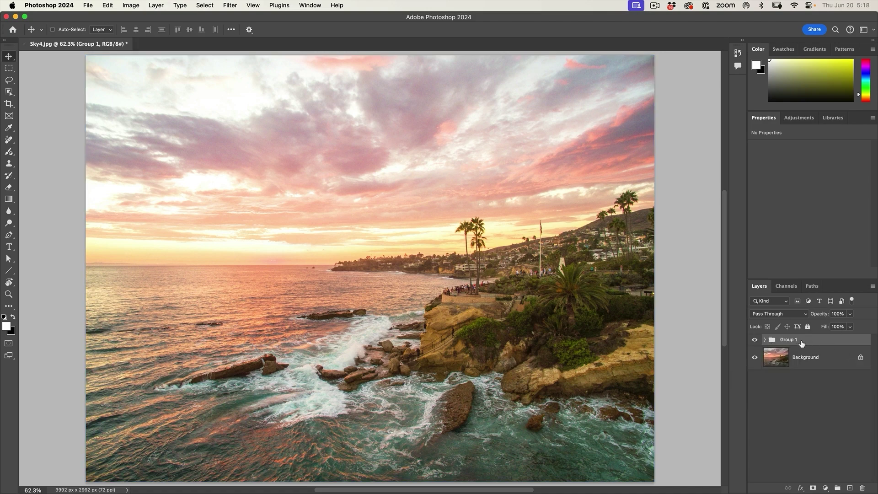
pyautogui.click(753, 339)
# Step: Show Group 1 again, add a layer mask to it, and invert the mask to black
pyautogui.click(753, 340)
pyautogui.click(812, 488)
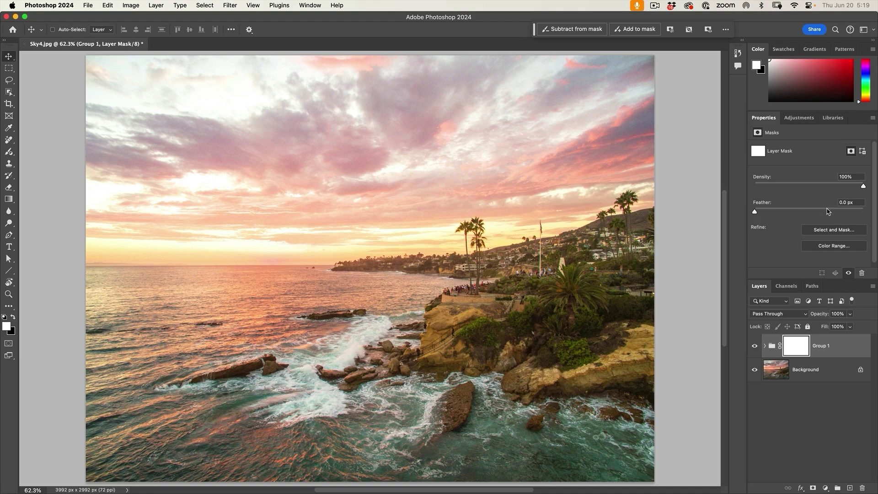
pyautogui.scroll(-1, 865, 154)
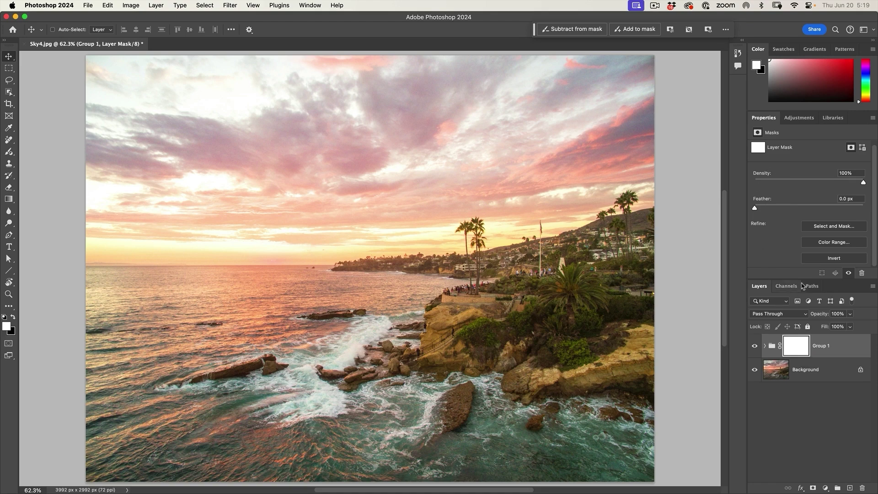
pyautogui.click(846, 258)
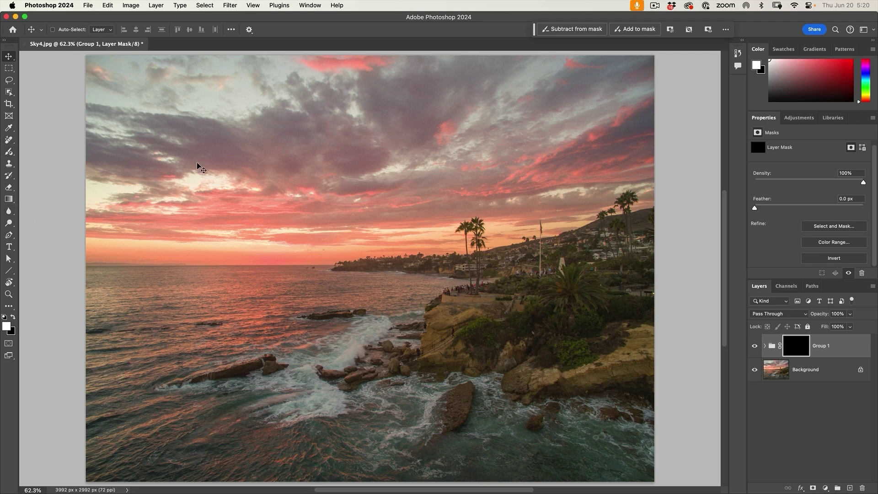
# Step: Select the regular Brush Tool and enable Transfer in its brush settings
pyautogui.press('b')
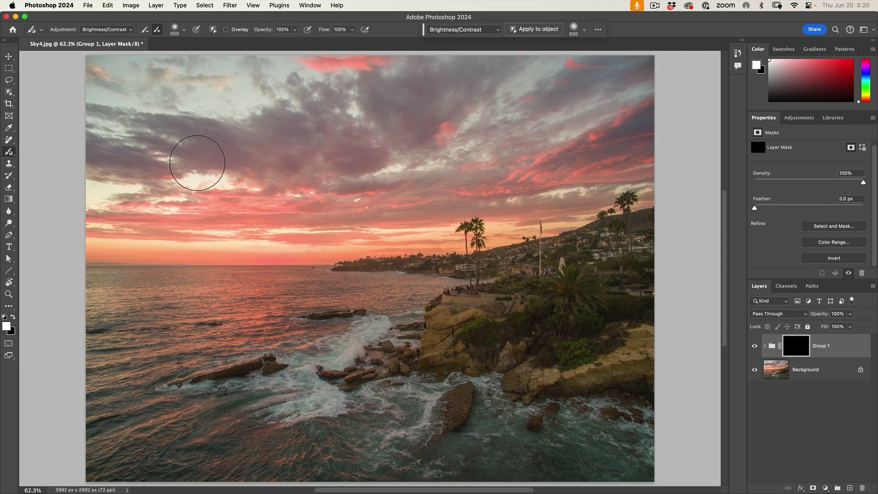
pyautogui.rightClick(9, 152)
pyautogui.click(31, 154)
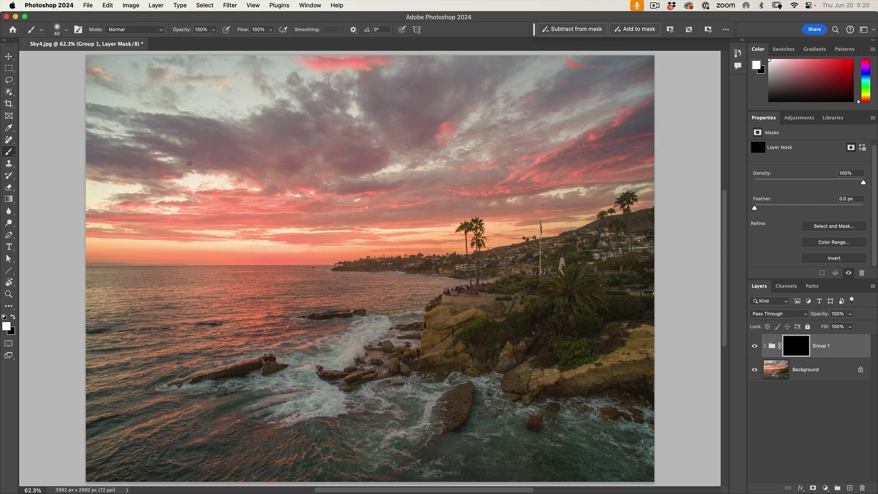
pyautogui.click(78, 30)
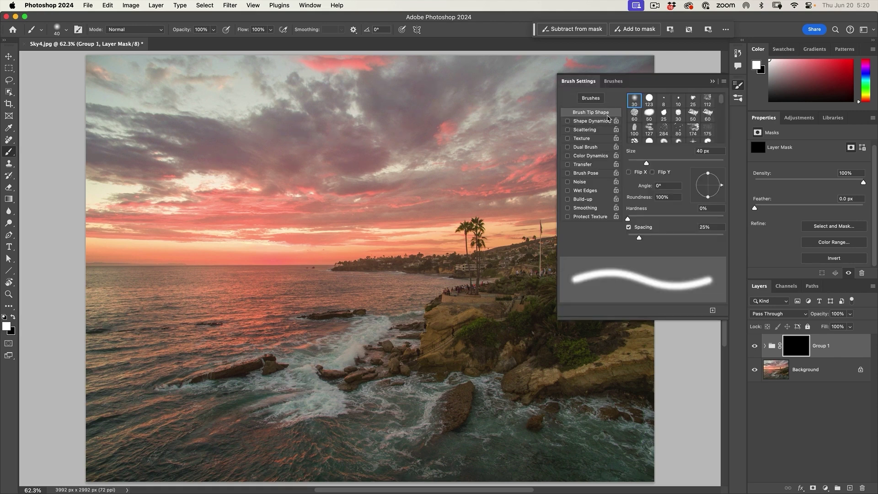
pyautogui.click(589, 165)
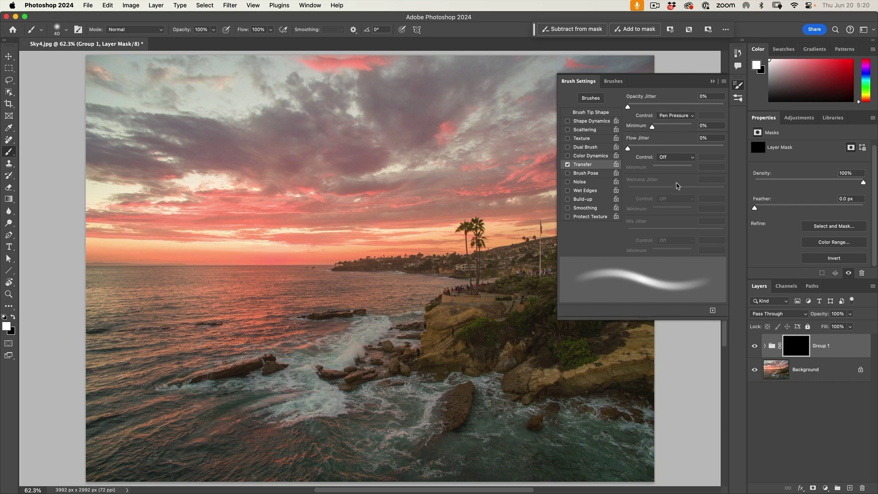
# Step: Close the Brush Settings panel and undo the test stroke on the water
pyautogui.click(712, 81)
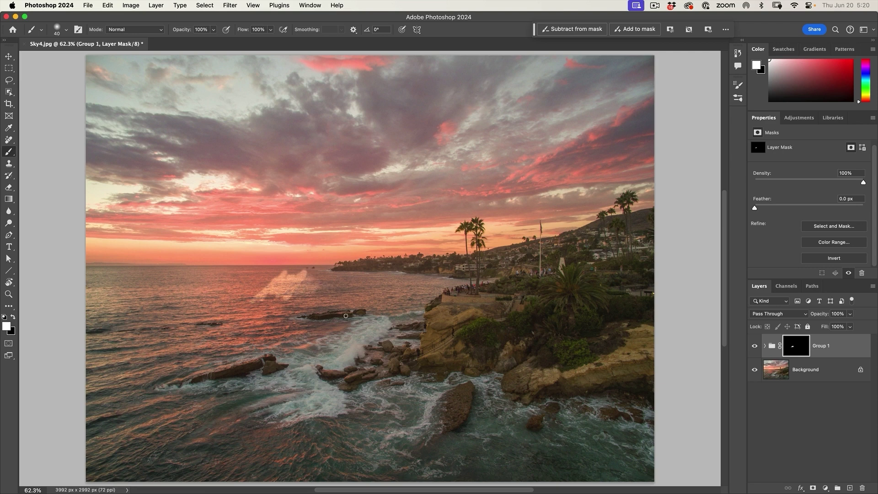
pyautogui.press('super+z')
pyautogui.press('super+z')
pyautogui.press('super+z')
pyautogui.press(']')
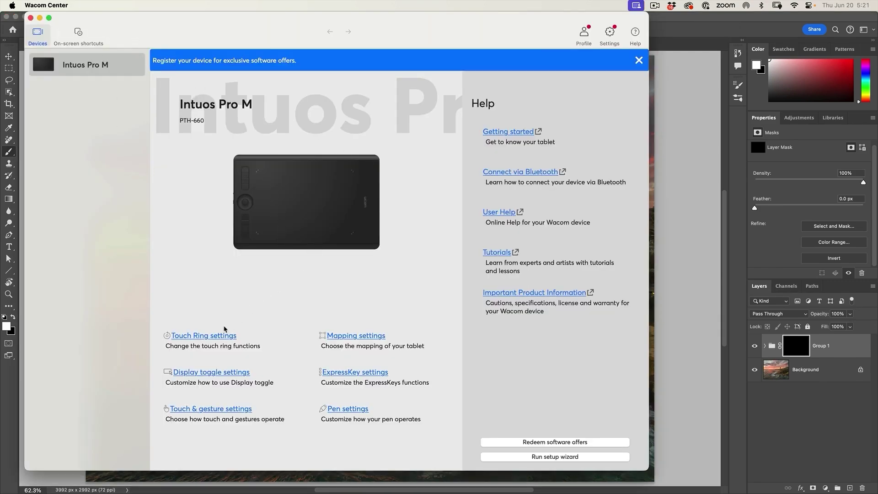
# Step: Assign the touch ring's second function to the [ and ] keystroke named Brush Size
pyautogui.click(214, 338)
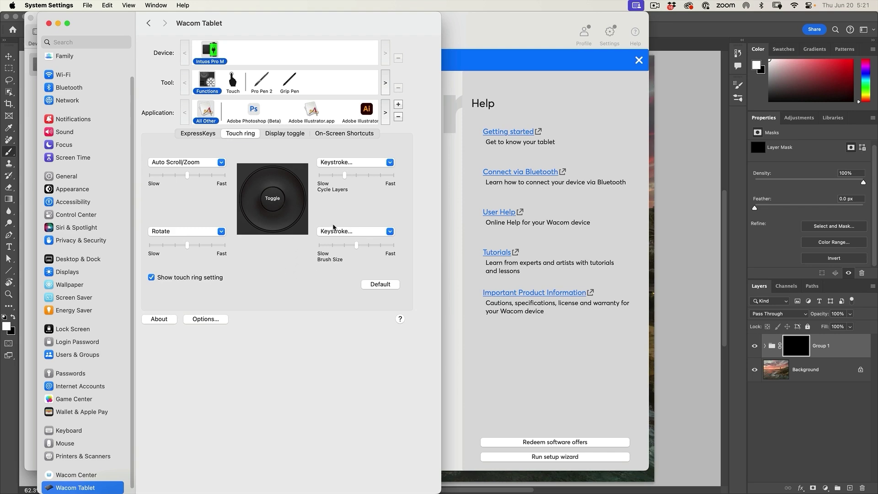
pyautogui.click(352, 233)
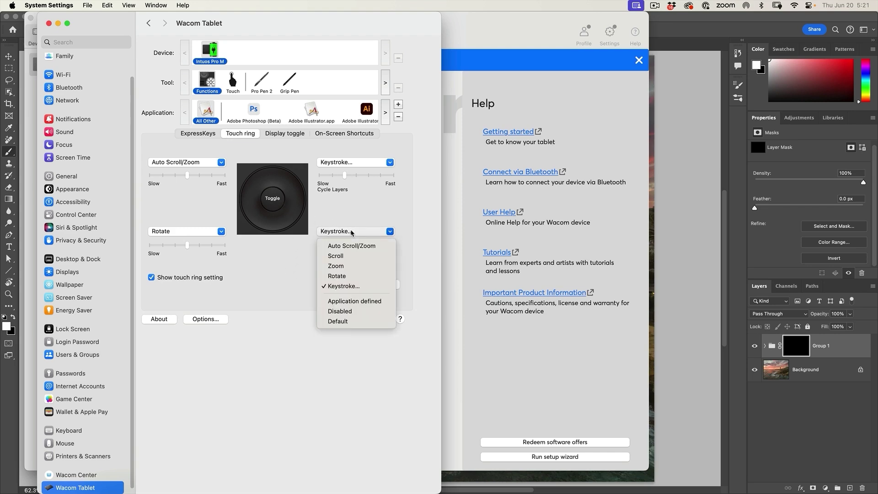
pyautogui.click(348, 286)
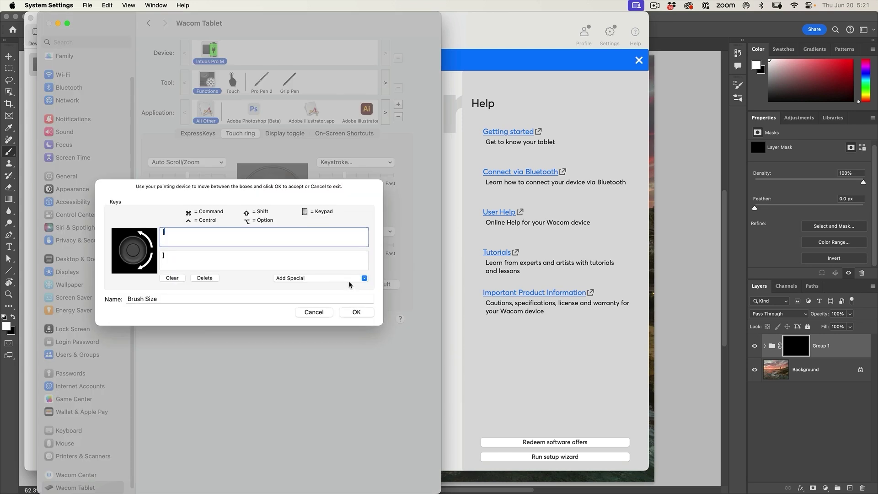
pyautogui.click(169, 232)
pyautogui.click(357, 312)
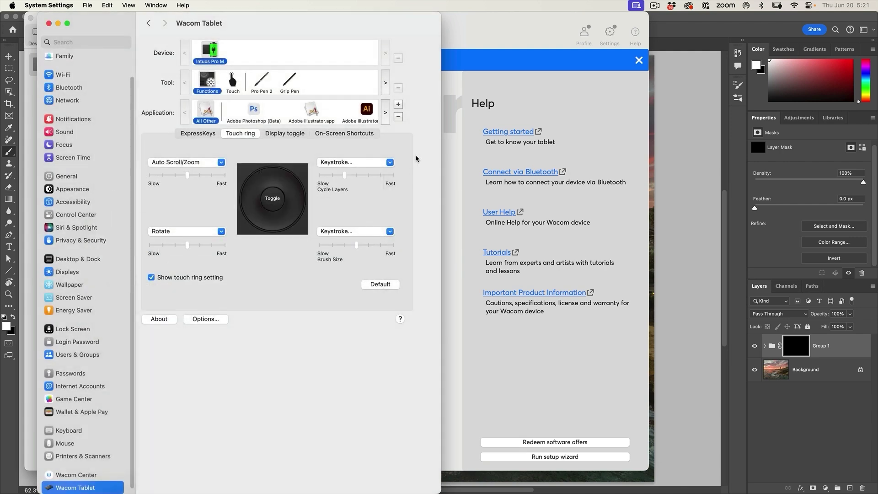
# Step: Back in Photoshop, resize the brush up and down with ] and [, ending at 60 px
pyautogui.click(679, 86)
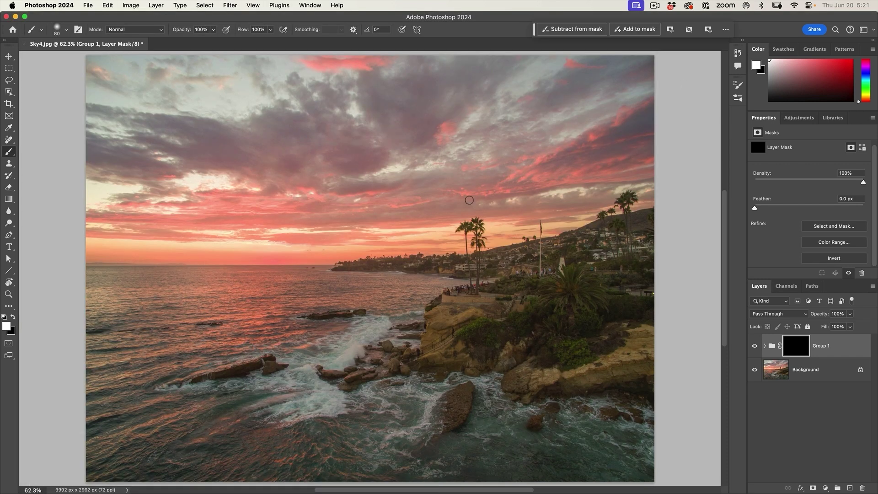
pyautogui.press(']')
pyautogui.press(']')
pyautogui.press(']')
pyautogui.press(']')
pyautogui.press(']')
pyautogui.press(']')
pyautogui.press(']')
pyautogui.press(']')
pyautogui.press(']')
pyautogui.press(']')
pyautogui.press(']')
pyautogui.press(']')
pyautogui.press(']')
pyautogui.press(']')
pyautogui.press(']')
pyautogui.press(']')
pyautogui.press(']')
pyautogui.press(']')
pyautogui.press(']')
pyautogui.press(']')
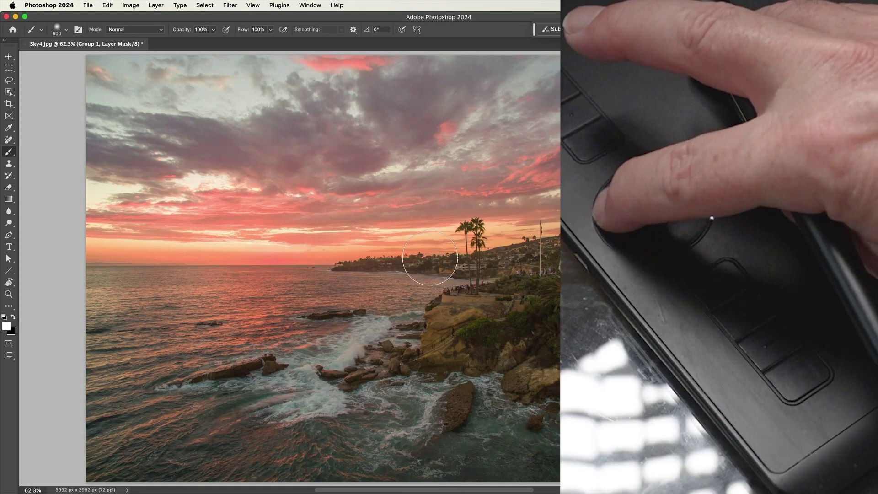
pyautogui.press('[')
pyautogui.press('[')
pyautogui.press('[')
pyautogui.press('[')
pyautogui.press('[')
pyautogui.press('[')
pyautogui.press('[')
pyautogui.press('[')
pyautogui.press('[')
pyautogui.press('[')
pyautogui.press('[')
pyautogui.press('[')
pyautogui.press('[')
pyautogui.press('[')
pyautogui.press('[')
pyautogui.press('[')
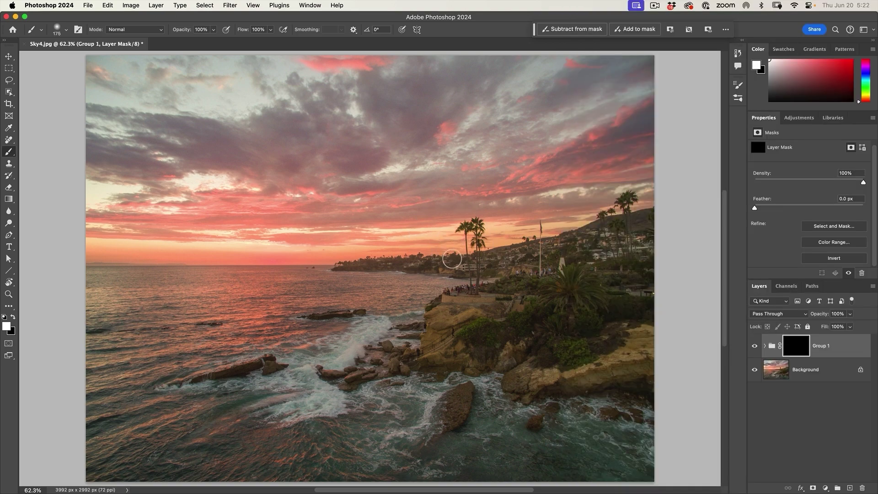
pyautogui.press(']')
pyautogui.press(']')
pyautogui.press(']')
pyautogui.press(']')
pyautogui.press(']')
pyautogui.press('[')
pyautogui.press('[')
pyautogui.press('[')
pyautogui.press('[')
pyautogui.press('[')
pyautogui.press('[')
pyautogui.press('[')
pyautogui.press('[')
pyautogui.press('[')
pyautogui.press('[')
pyautogui.press('[')
pyautogui.press('[')
pyautogui.press('[')
# Step: Zoom to about 108% and pan to the right-hand cliffs, palm trees and rocks
pyautogui.scroll(5, 452, 322)
pyautogui.scroll(-1, 452, 321)
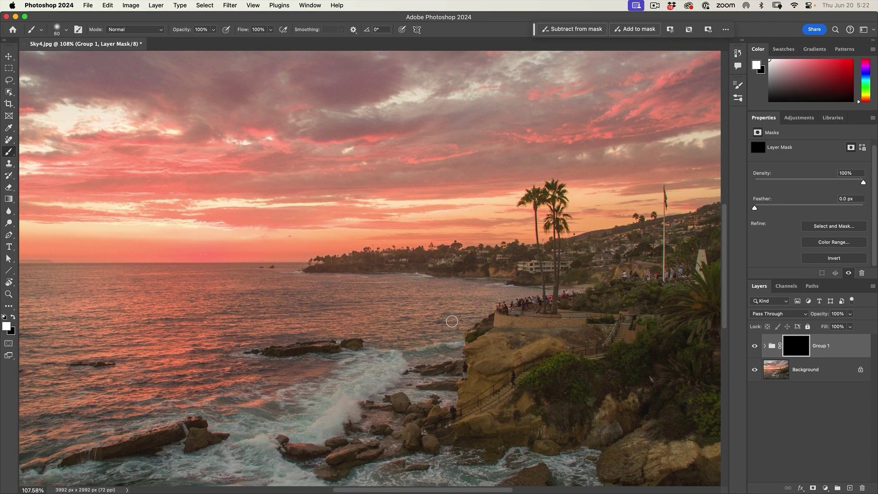
pyautogui.moveTo(533, 308)
pyautogui.mouseDown()
pyautogui.moveTo(329, 243)
pyautogui.moveTo(335, 266)
pyautogui.moveTo(409, 230)
pyautogui.mouseUp()
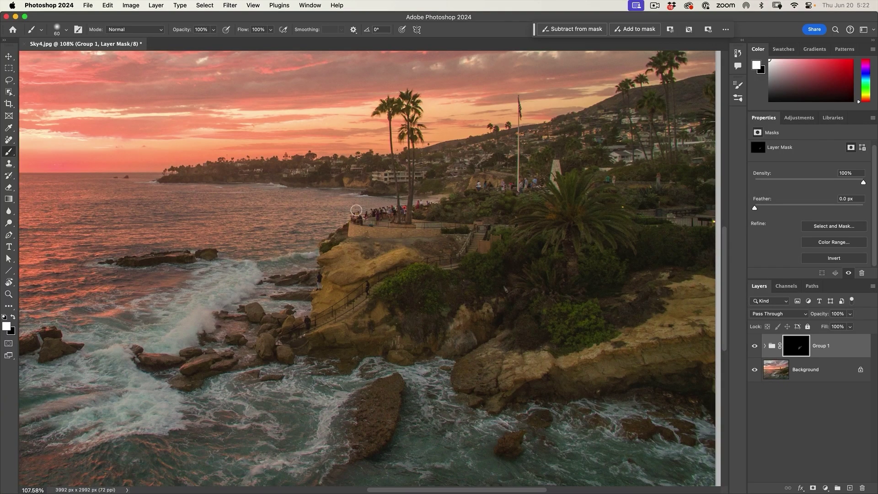
# Step: Select the cliffs and rocky shoreline with the Object Selection Tool
pyautogui.click(9, 91)
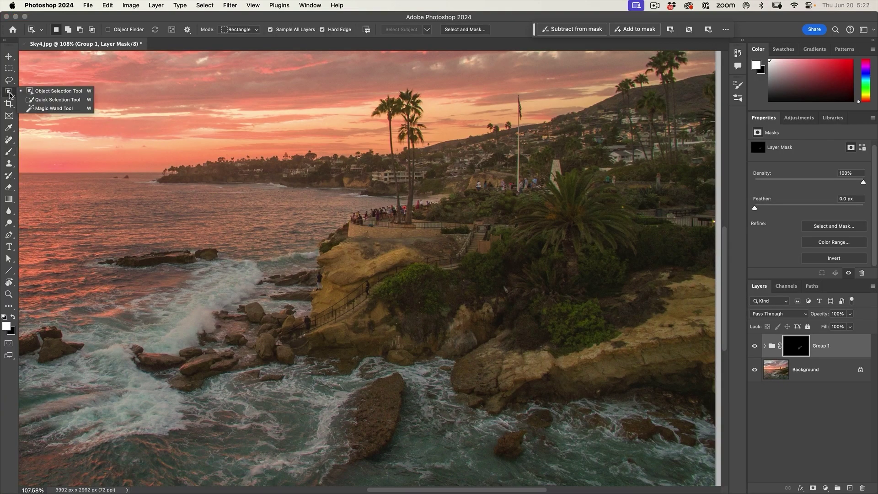
pyautogui.click(30, 91)
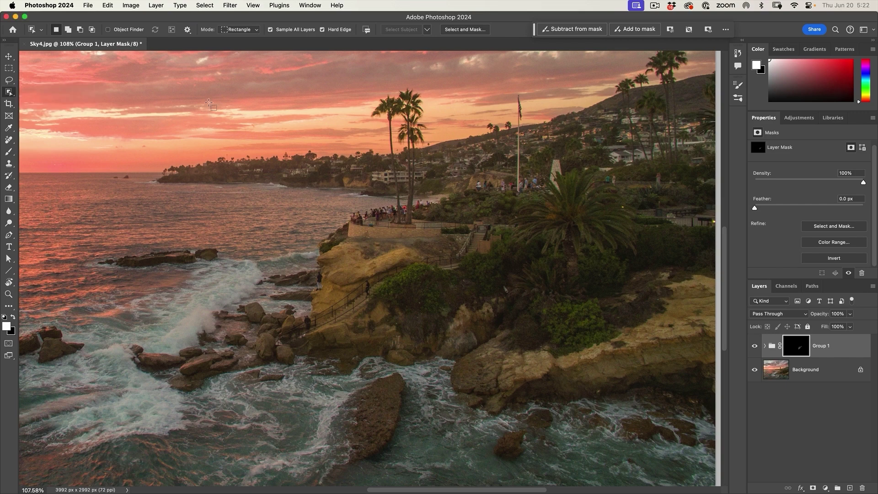
pyautogui.moveTo(209, 103); pyautogui.dragTo(578, 402)
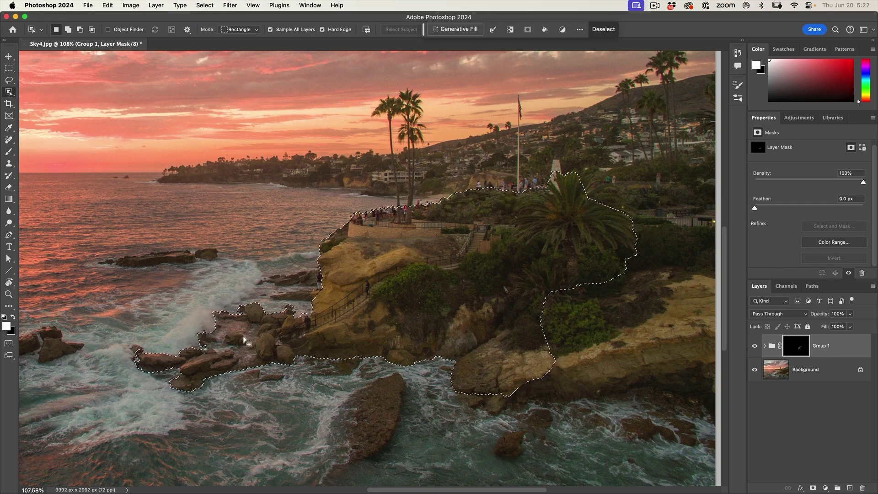
# Step: Paint white into Group 1's mask inside the selection with an 80 px brush
pyautogui.press('b')
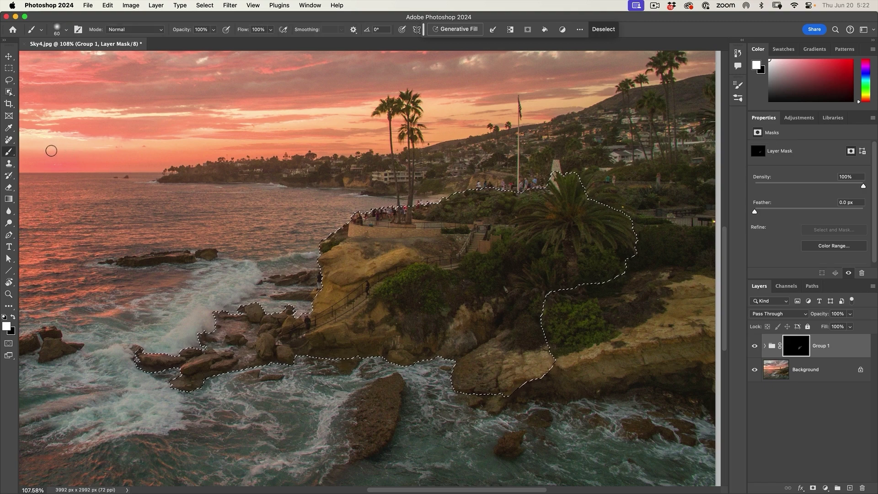
pyautogui.press(']')
pyautogui.press(']')
pyautogui.press(']')
pyautogui.press(']')
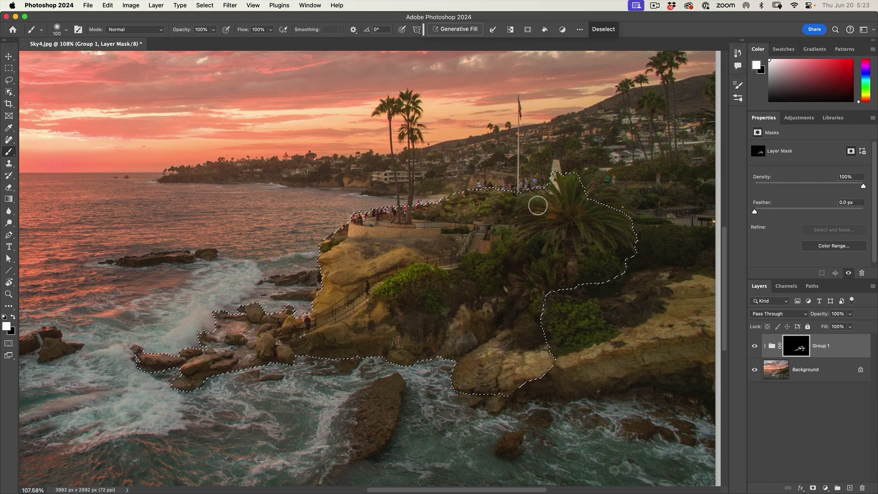
pyautogui.press('x')
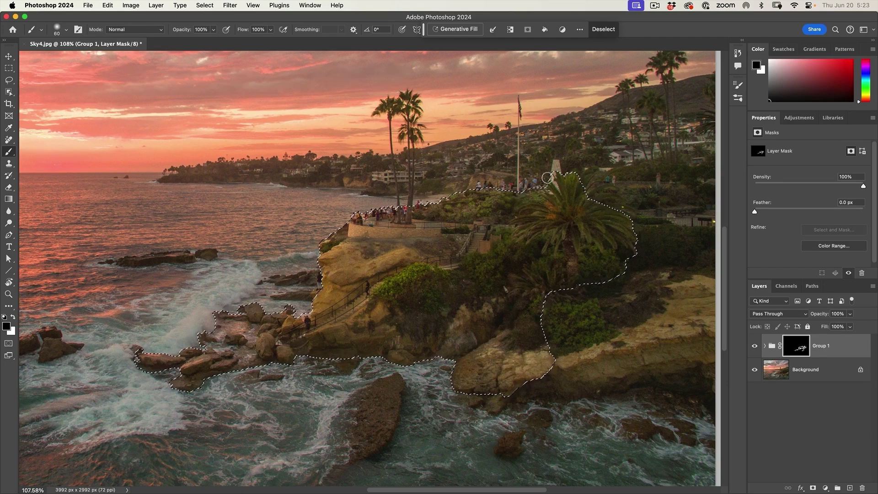
pyautogui.press('x')
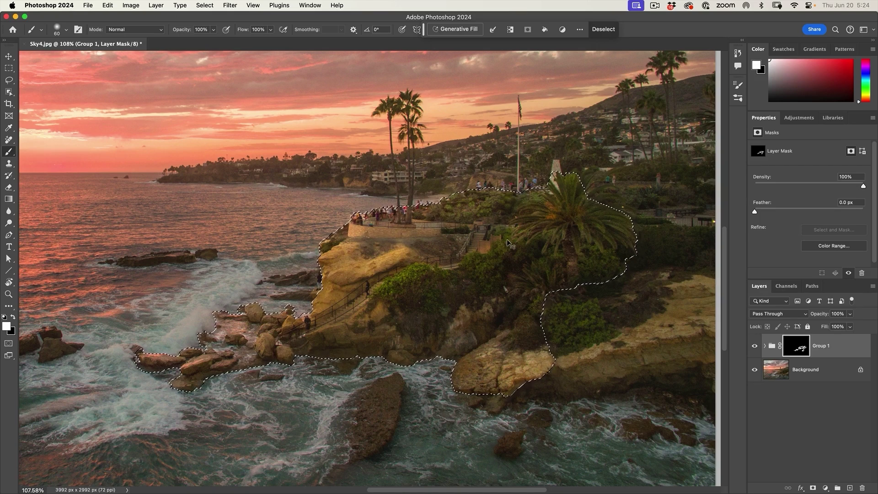
# Step: Deselect the cliff selection and toggle Group 1 off and on to compare the brightening
pyautogui.press('super+d')
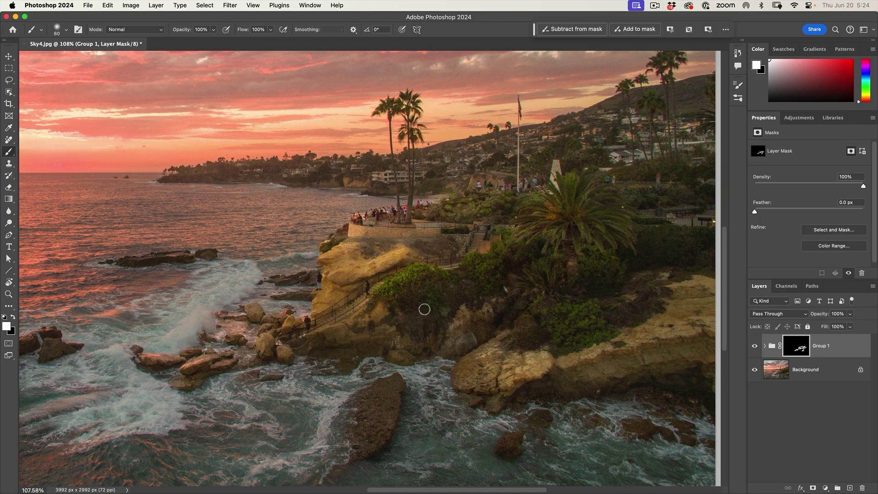
pyautogui.click(755, 347)
pyautogui.click(755, 347)
# Step: Enlarge the brush to 125 and paint the horizon glow into Group 1's mask
pyautogui.scroll(-2, 447, 229)
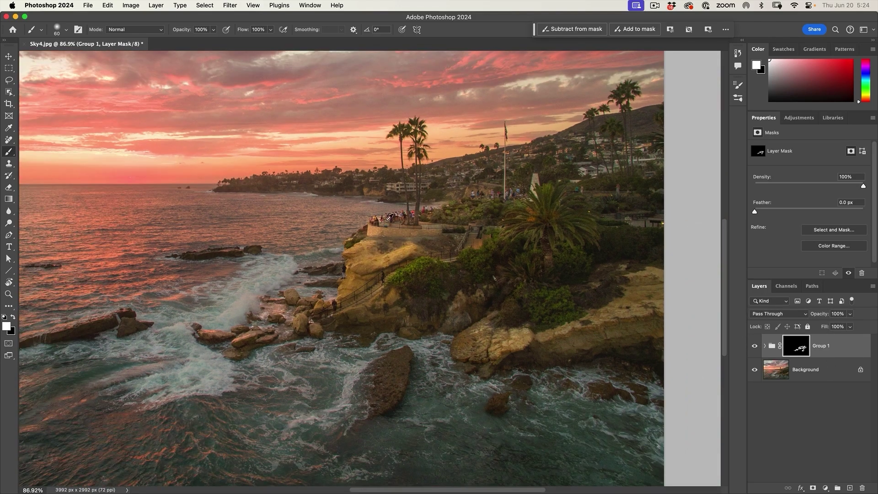
pyautogui.scroll(-2, 364, 213)
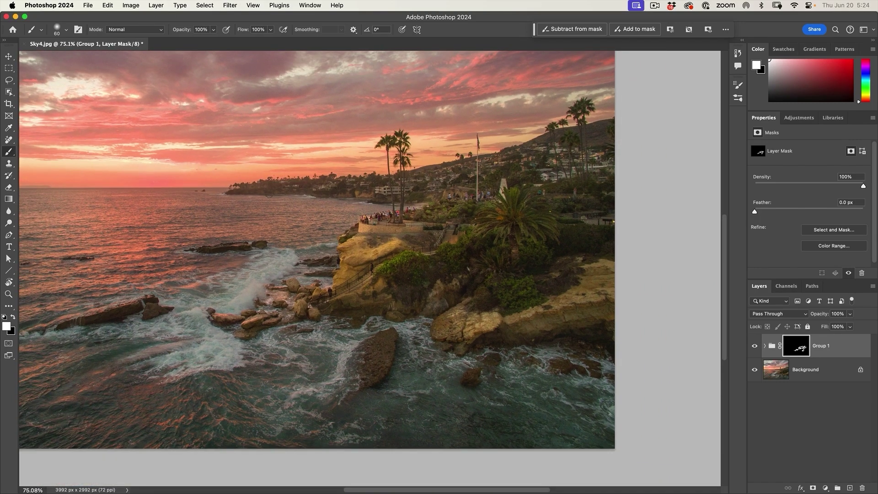
pyautogui.moveTo(266, 173); pyautogui.dragTo(371, 212)
pyautogui.scroll(-1, 371, 213)
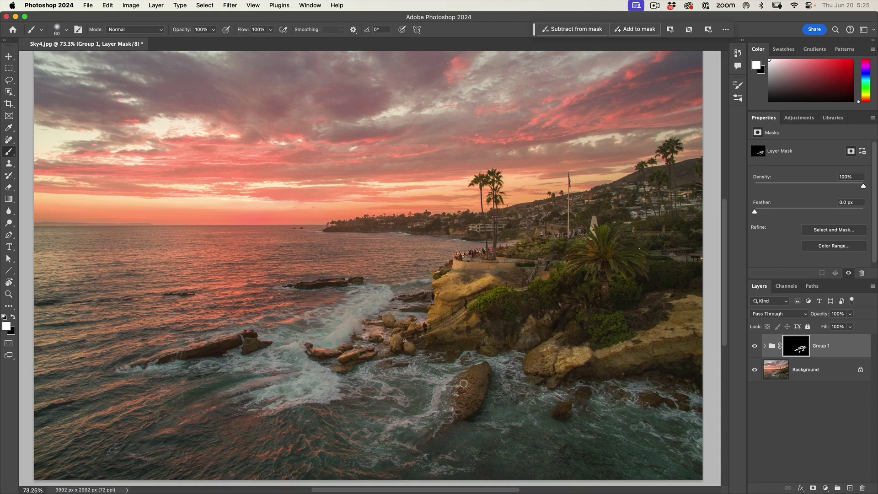
pyautogui.scroll(-1, 462, 378)
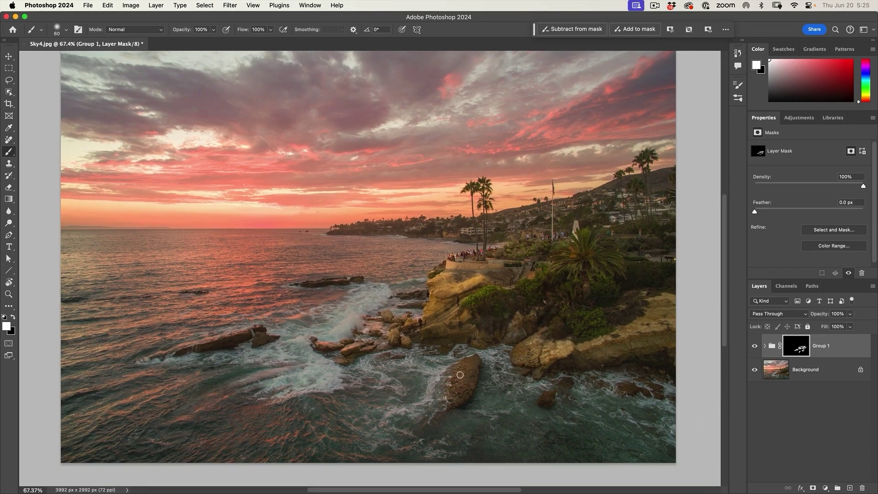
pyautogui.press(']')
pyautogui.scroll(1, 333, 248)
pyautogui.press(']')
pyautogui.press(']')
pyautogui.press(']')
pyautogui.press(']')
pyautogui.press(']')
pyautogui.press(']')
pyautogui.press(']')
pyautogui.press(']')
pyautogui.press(']')
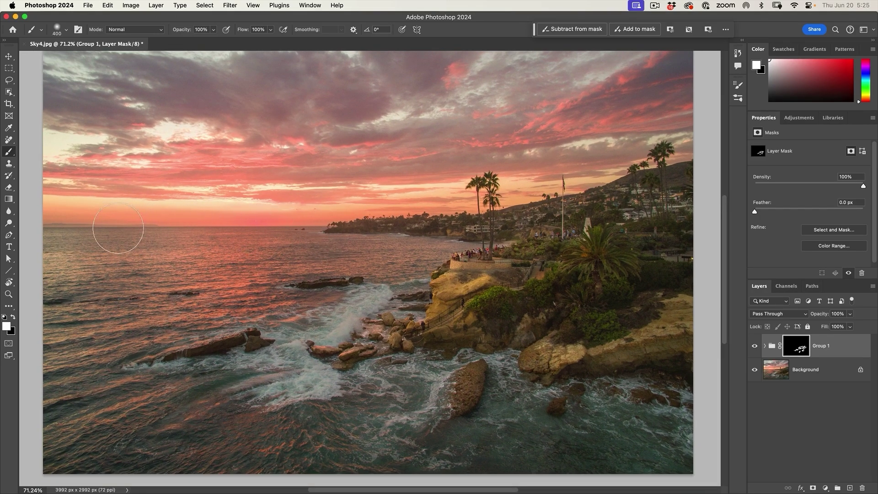
pyautogui.moveTo(73, 228); pyautogui.dragTo(430, 213)
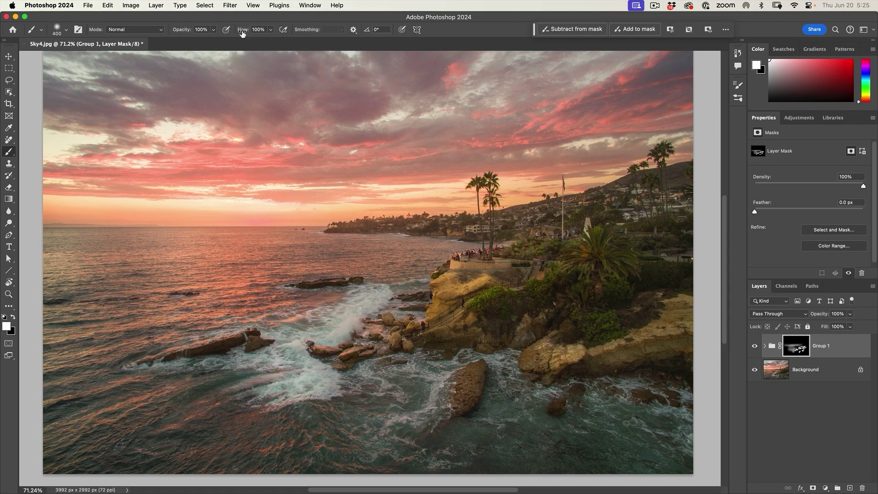
# Step: Scrub the brush Flow down to 7% for gentler mask painting
pyautogui.moveTo(241, 32); pyautogui.dragTo(198, 39)
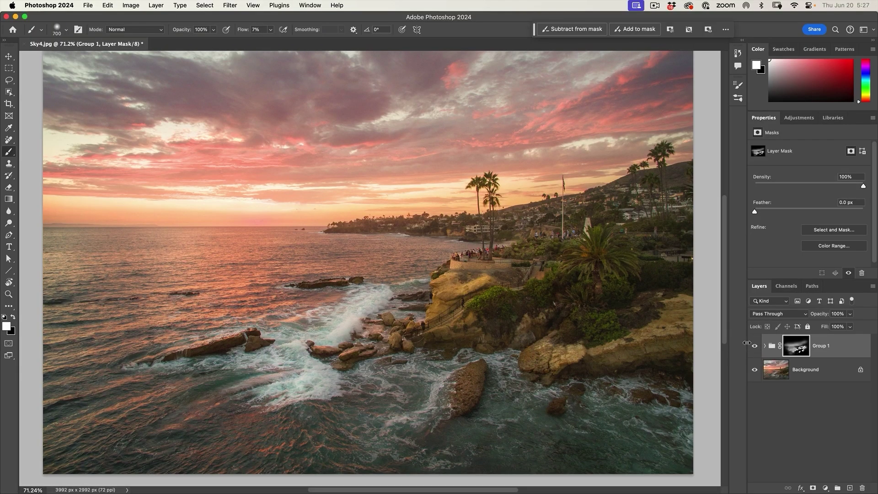
# Step: Toggle Group 1's visibility to compare the image with and without it
pyautogui.click(754, 351)
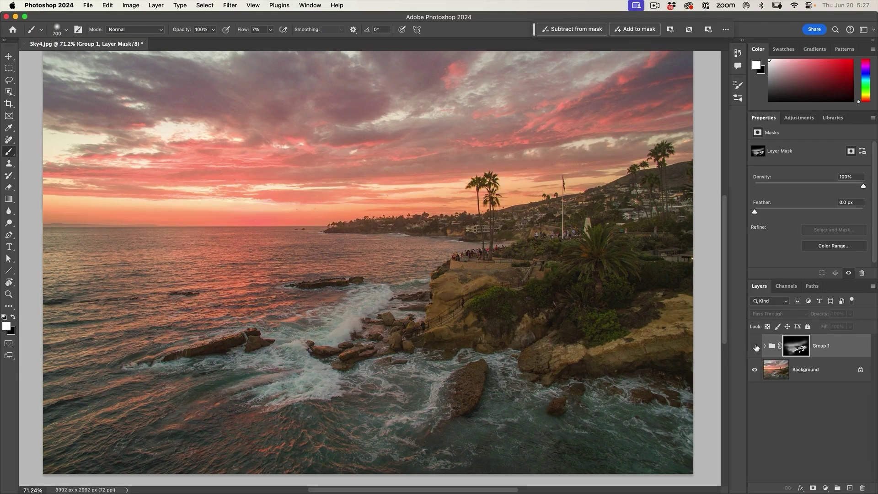
pyautogui.click(754, 350)
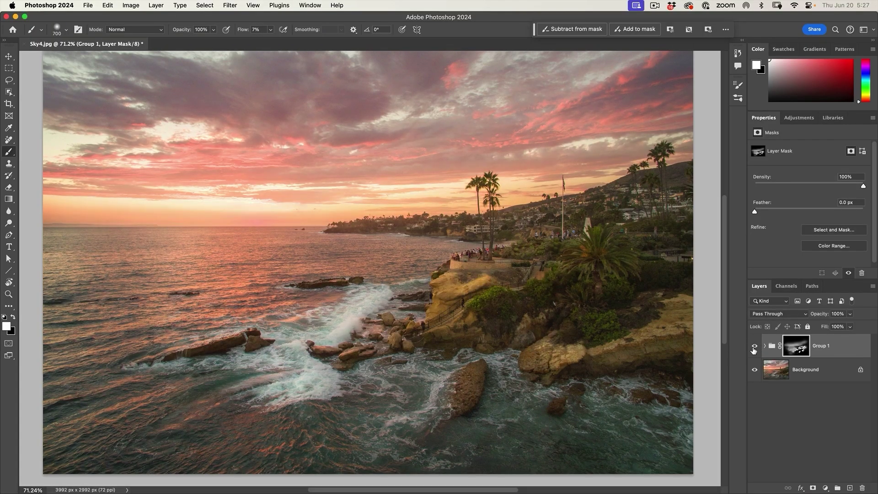
pyautogui.click(754, 350)
pyautogui.click(754, 350)
# Step: Duplicate Group 1 with Cmd+J and compare the copy's effect
pyautogui.click(822, 350)
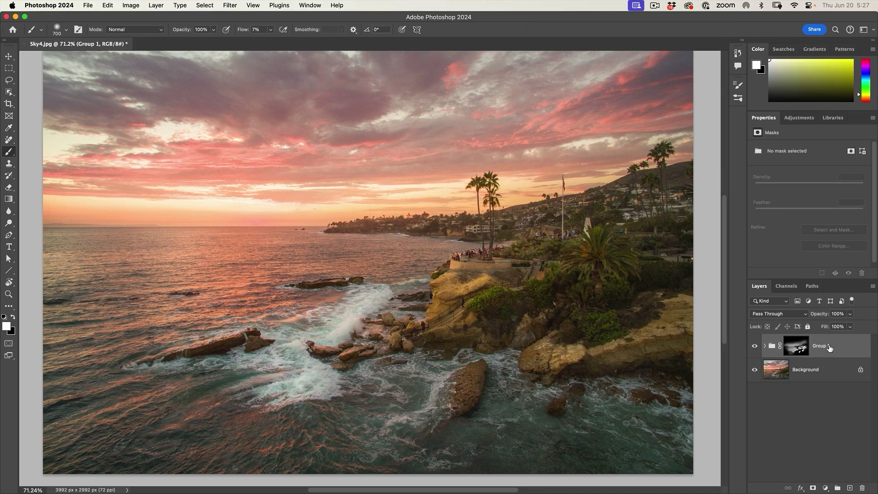
pyautogui.press('super+j')
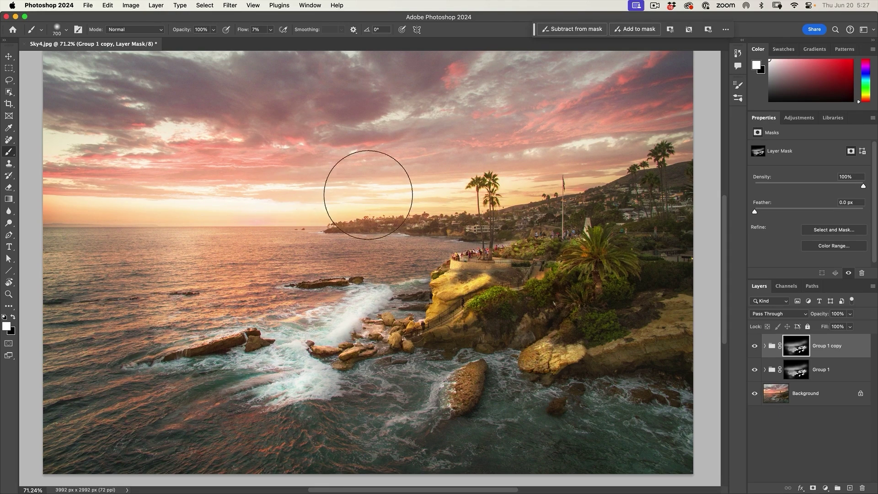
pyautogui.click(754, 346)
pyautogui.click(755, 346)
# Step: Set Group 1 copy's opacity to 10% and check its effect by toggling visibility
pyautogui.moveTo(821, 316); pyautogui.dragTo(609, 326)
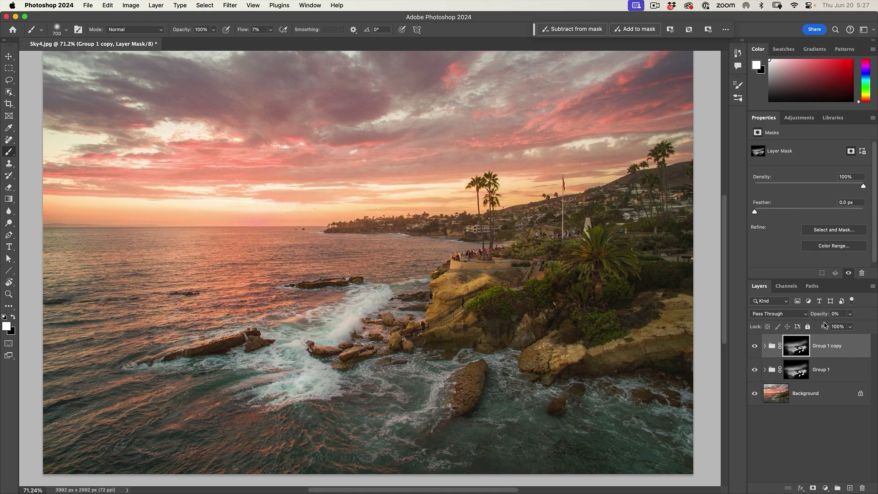
pyautogui.moveTo(818, 315); pyautogui.dragTo(821, 317)
pyautogui.click(835, 343)
pyautogui.click(754, 346)
pyautogui.click(755, 346)
pyautogui.click(753, 346)
pyautogui.click(752, 347)
# Step: Create a new layer named 'darker' with the Overlay blend mode
pyautogui.keyDown('alt'); pyautogui.click(848, 488); pyautogui.keyUp('alt')
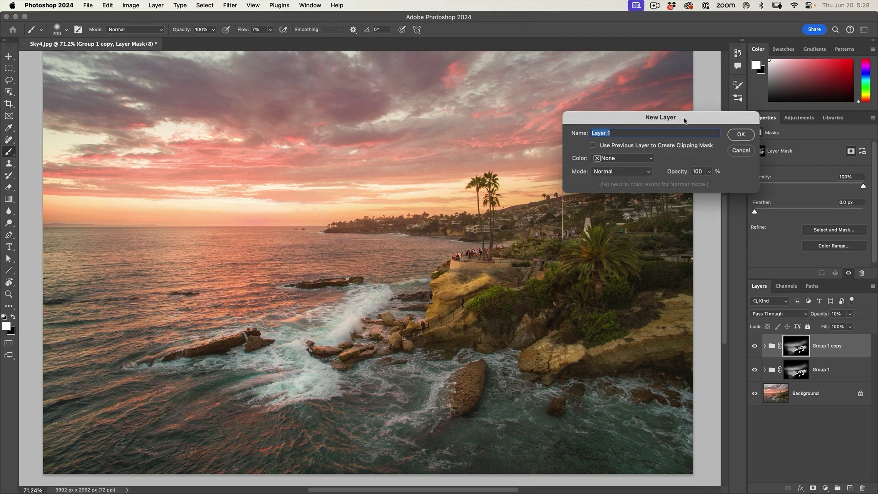
pyautogui.write('darker')
pyautogui.click(610, 175)
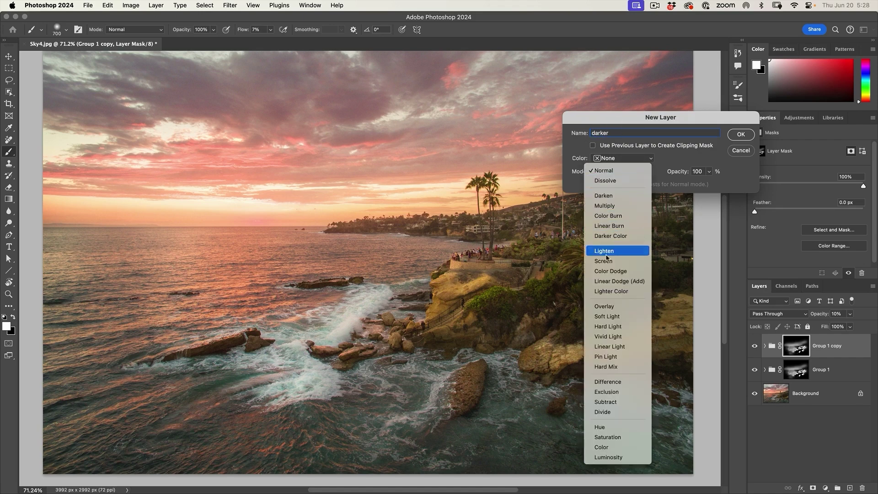
pyautogui.click(606, 308)
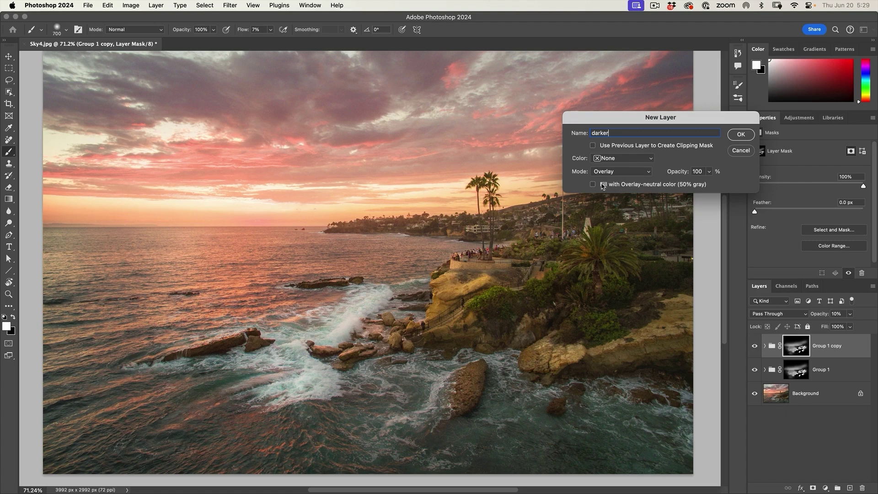
pyautogui.click(740, 135)
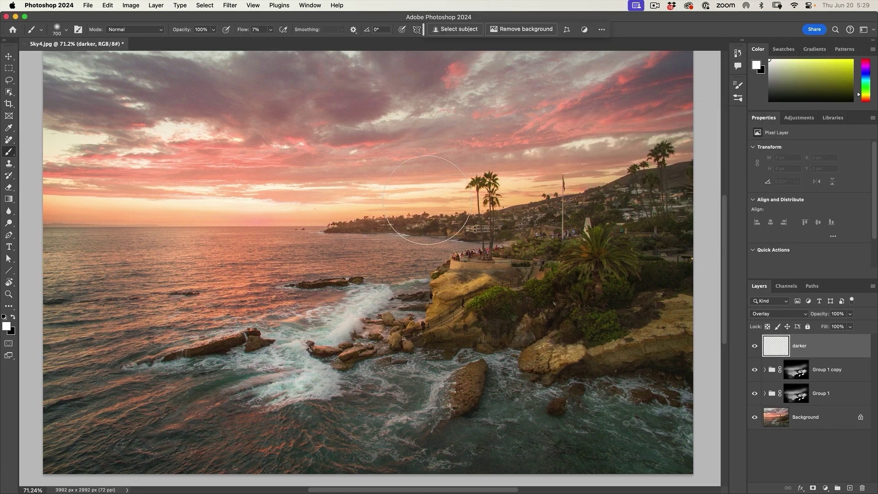
# Step: Switch to black and paint darkness across the upper sky on the darker layer
pyautogui.press('x')
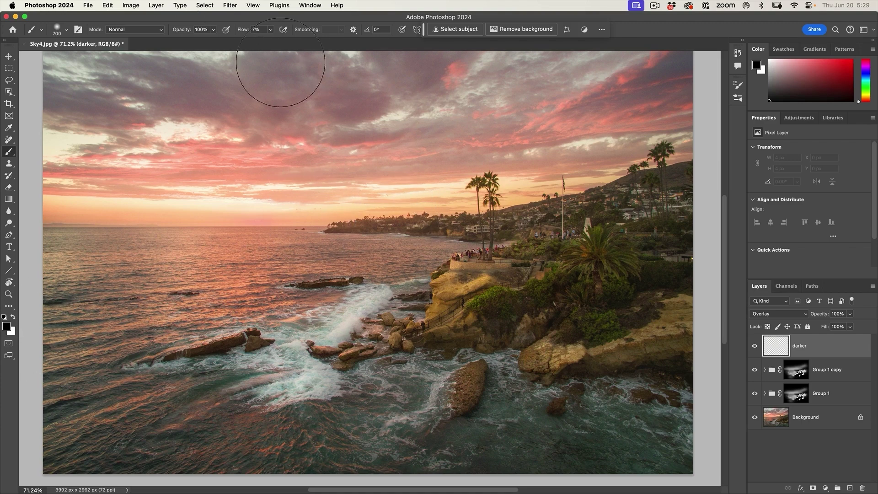
pyautogui.scroll(-5, 370, 149)
pyautogui.scroll(3, 360, 119)
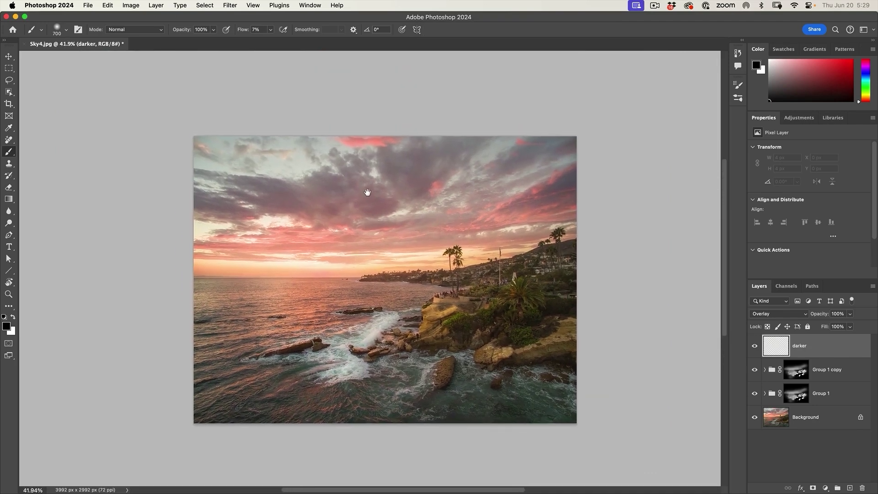
pyautogui.scroll(1, 390, 147)
pyautogui.scroll(1, 393, 145)
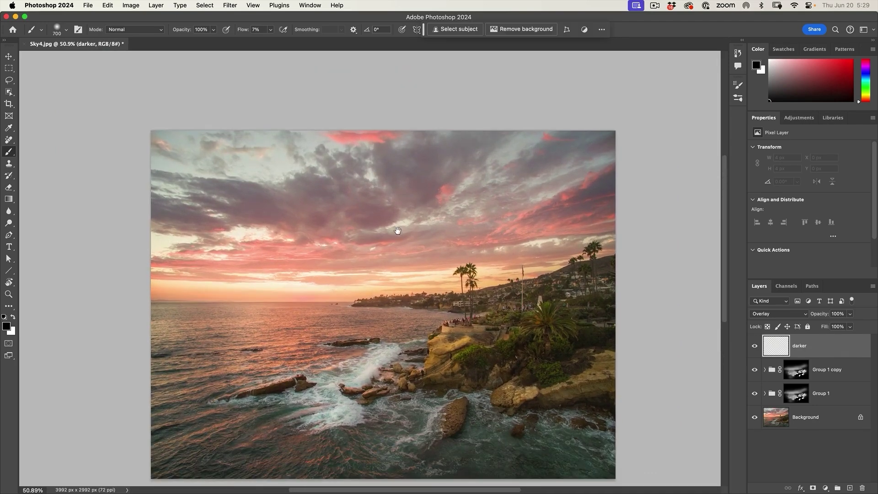
pyautogui.scroll(-1, 398, 228)
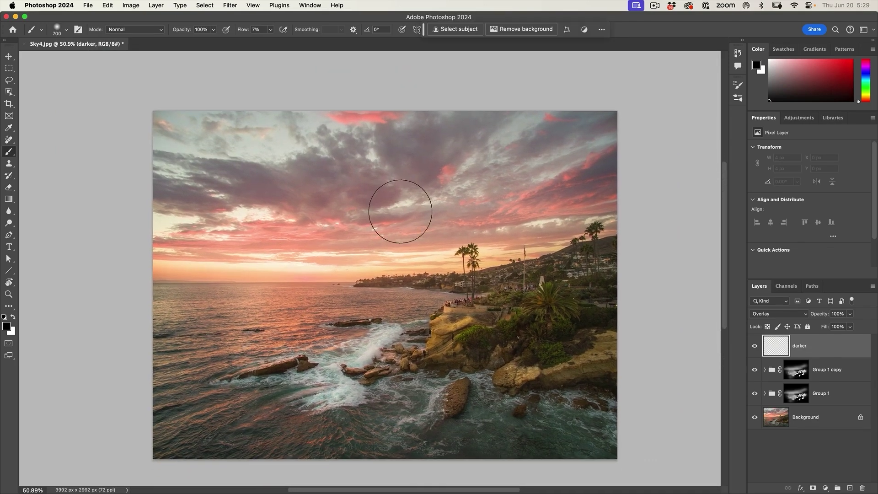
pyautogui.moveTo(153, 108); pyautogui.dragTo(271, 105)
pyautogui.moveTo(420, 112)
pyautogui.mouseDown()
pyautogui.moveTo(630, 121)
pyautogui.moveTo(317, 117)
pyautogui.moveTo(187, 131)
pyautogui.moveTo(556, 149)
pyautogui.moveTo(519, 163)
pyautogui.moveTo(187, 182)
pyautogui.moveTo(559, 201)
pyautogui.moveTo(280, 245)
pyautogui.moveTo(154, 250)
pyautogui.moveTo(528, 215)
pyautogui.moveTo(596, 199)
pyautogui.moveTo(616, 171)
pyautogui.moveTo(612, 116)
pyautogui.moveTo(619, 157)
pyautogui.moveTo(578, 123)
pyautogui.moveTo(285, 121)
pyautogui.moveTo(156, 141)
pyautogui.moveTo(179, 228)
pyautogui.moveTo(170, 135)
pyautogui.moveTo(179, 276)
pyautogui.moveTo(151, 250)
pyautogui.moveTo(203, 428)
pyautogui.moveTo(204, 375)
pyautogui.moveTo(155, 395)
pyautogui.moveTo(225, 451)
pyautogui.moveTo(131, 402)
pyautogui.moveTo(236, 446)
pyautogui.moveTo(353, 443)
pyautogui.moveTo(227, 440)
pyautogui.moveTo(570, 445)
pyautogui.moveTo(491, 452)
pyautogui.moveTo(621, 424)
pyautogui.moveTo(638, 390)
pyautogui.moveTo(608, 439)
pyautogui.moveTo(614, 267)
pyautogui.moveTo(594, 373)
pyautogui.moveTo(608, 239)
pyautogui.moveTo(597, 128)
pyautogui.moveTo(610, 176)
pyautogui.moveTo(595, 343)
pyautogui.moveTo(609, 335)
pyautogui.moveTo(600, 167)
pyautogui.moveTo(542, 109)
pyautogui.moveTo(627, 123)
pyautogui.moveTo(478, 110)
pyautogui.moveTo(202, 127)
pyautogui.moveTo(175, 145)
pyautogui.moveTo(147, 205)
pyautogui.moveTo(236, 433)
pyautogui.mouseUp()
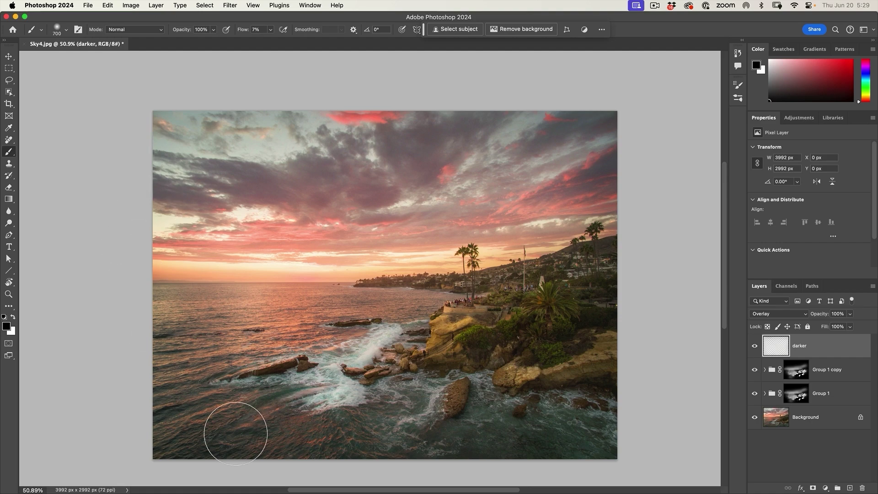
pyautogui.scroll(5, 408, 316)
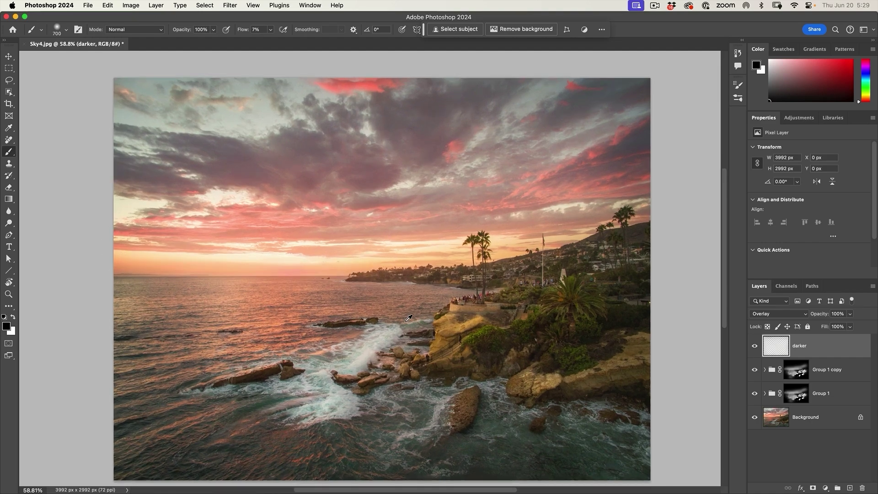
# Step: Resize the brush to 45 px for finer painting and zoom out to fit the image
pyautogui.scroll(1, 412, 314)
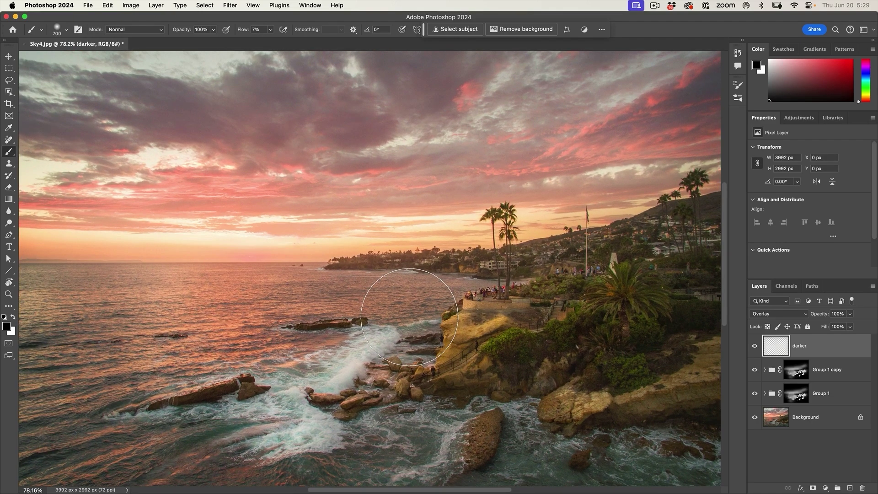
pyautogui.press('[')
pyautogui.press('[')
pyautogui.press('[')
pyautogui.press('[')
pyautogui.press('[')
pyautogui.press('[')
pyautogui.press('[')
pyautogui.press('[')
pyautogui.press('[')
pyautogui.press('[')
pyautogui.press('[')
pyautogui.press('[')
pyautogui.press('[')
pyautogui.press('[')
pyautogui.press('[')
pyautogui.press('[')
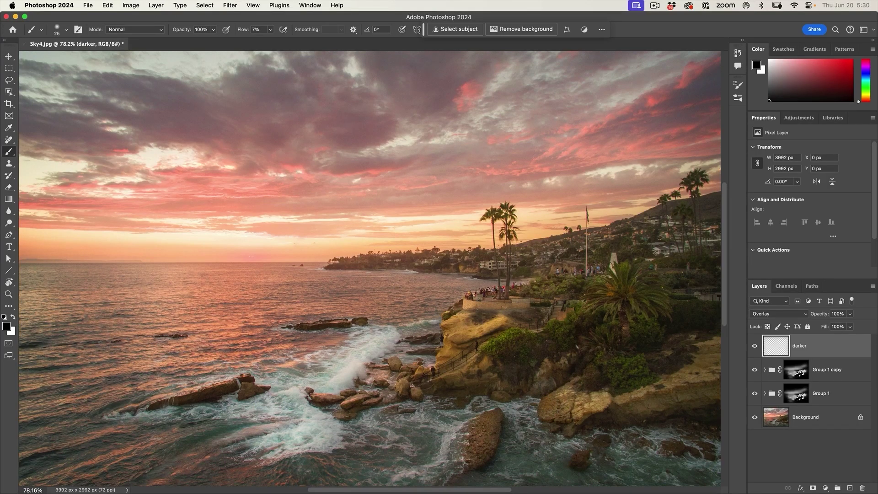
pyautogui.press(']')
pyautogui.press(']')
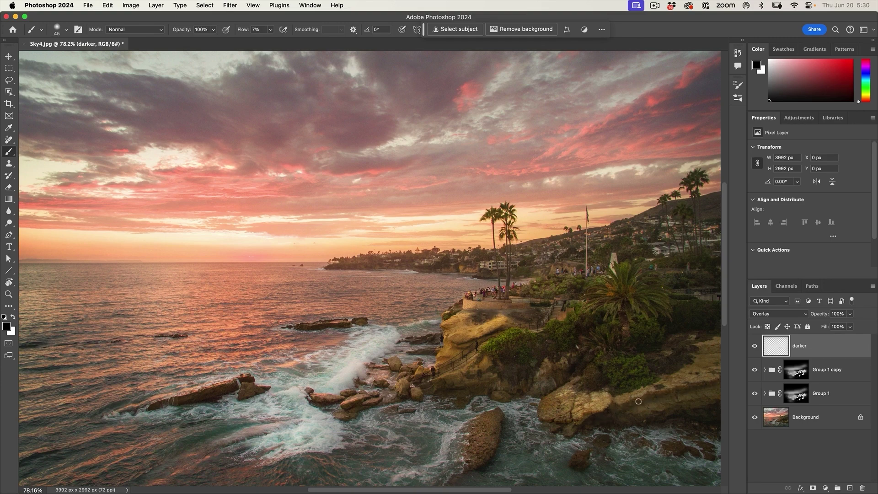
pyautogui.scroll(-2, 689, 388)
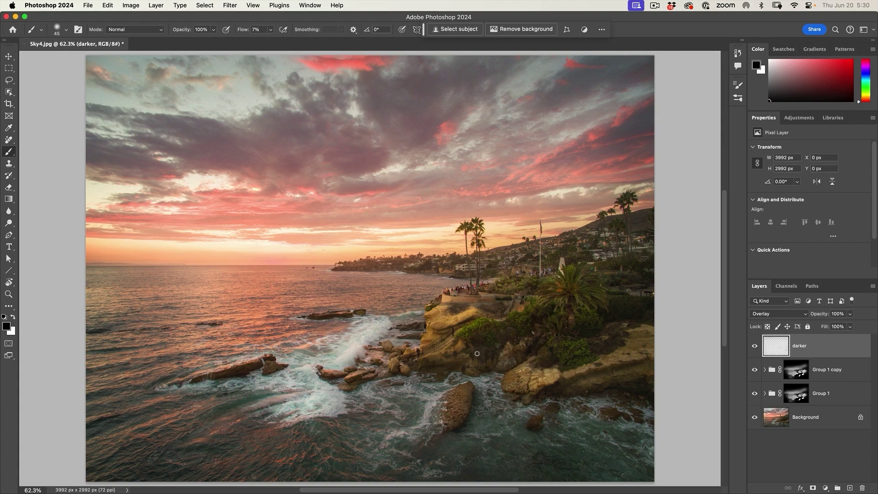
pyautogui.click(755, 346)
pyautogui.click(754, 346)
pyautogui.moveTo(755, 347); pyautogui.dragTo(755, 392)
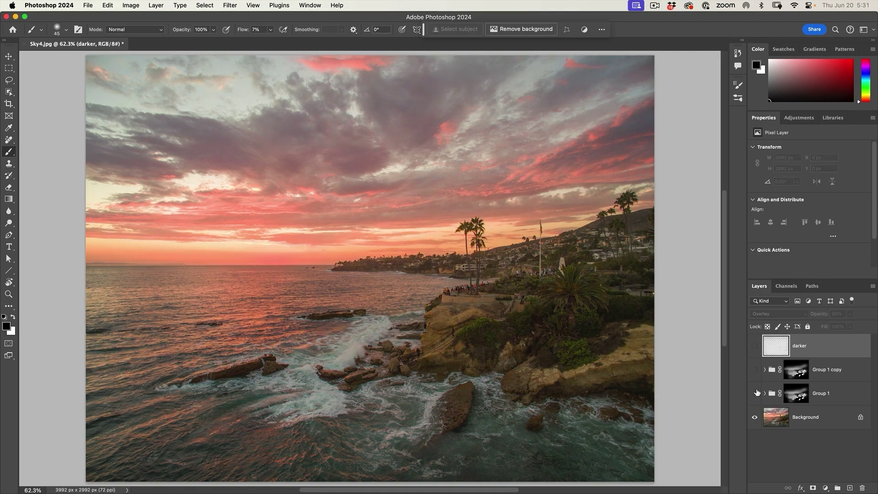
pyautogui.moveTo(754, 346); pyautogui.dragTo(755, 393)
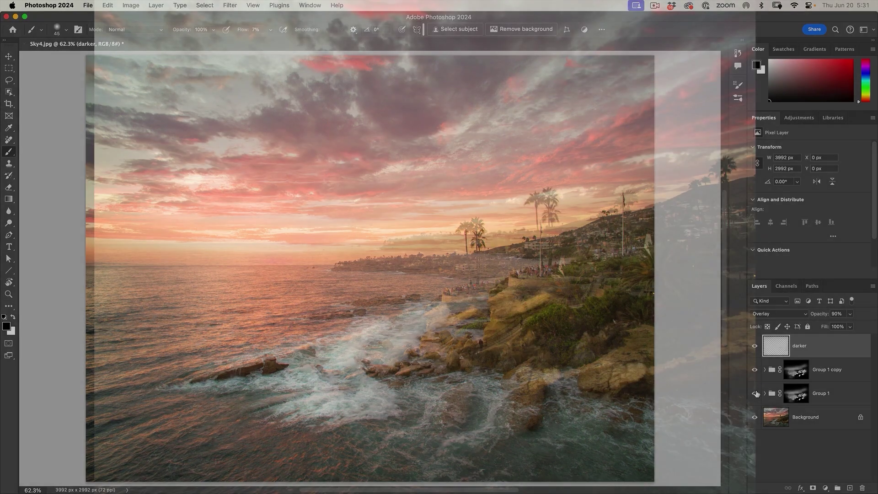